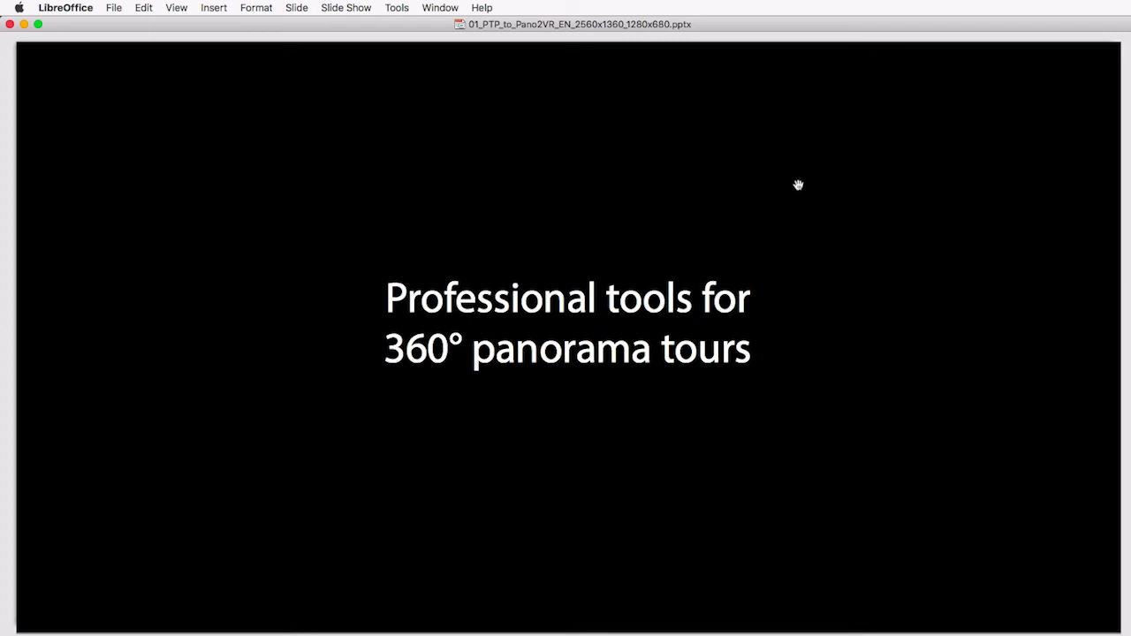
- Advance the slideshow from the title slide to the PTP logo slide
{"action": "key", "text": "Right"}
- Step through the logo animation and Panotour Pro slide to the Pano2VR screenshot
{"action": "key", "text": "Right"}
{"action": "key", "text": "Right"}
{"action": "key", "text": "Right"}
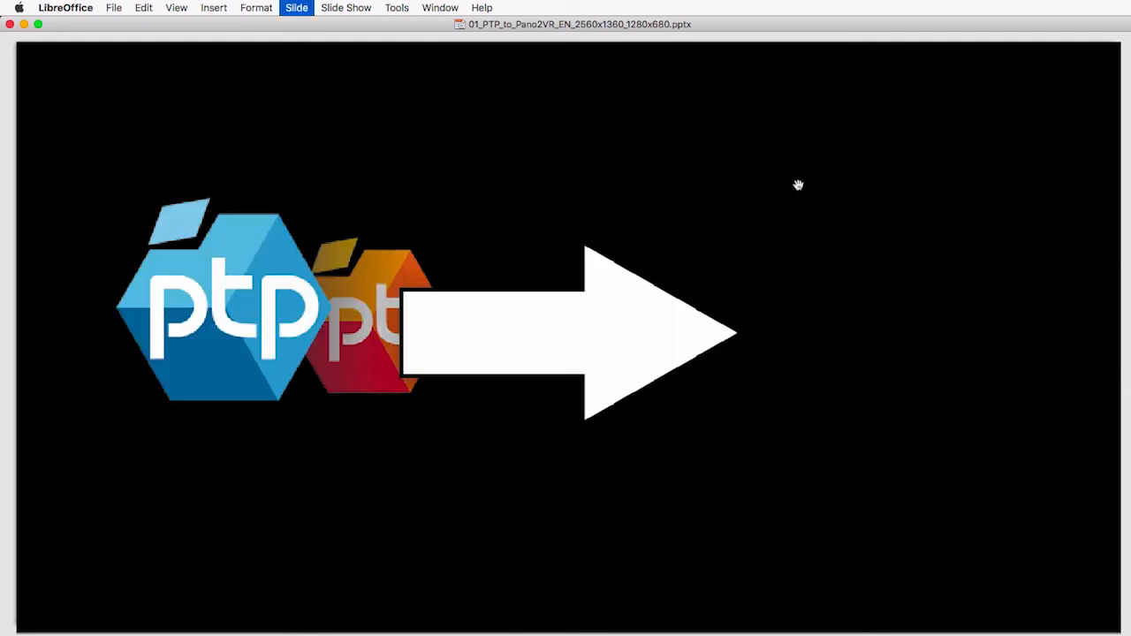
{"action": "key", "text": "Right"}
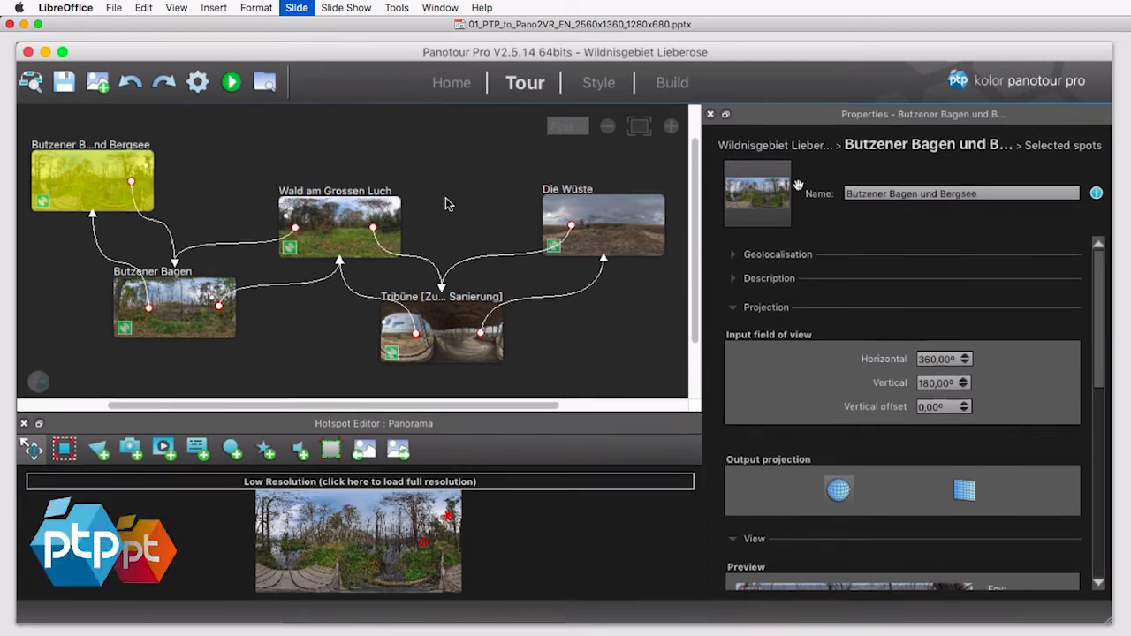
{"action": "key", "text": "space"}
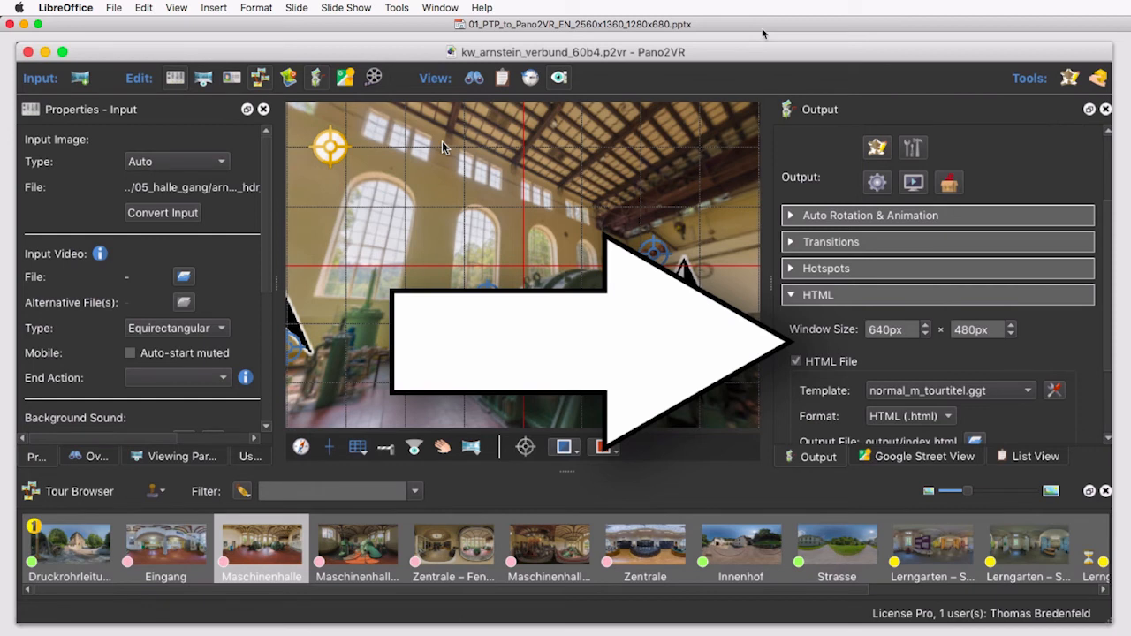
- Play the logo, blur and darken animations until the "Offline apps vs. online apps" title appears
{"action": "key", "text": "Right"}
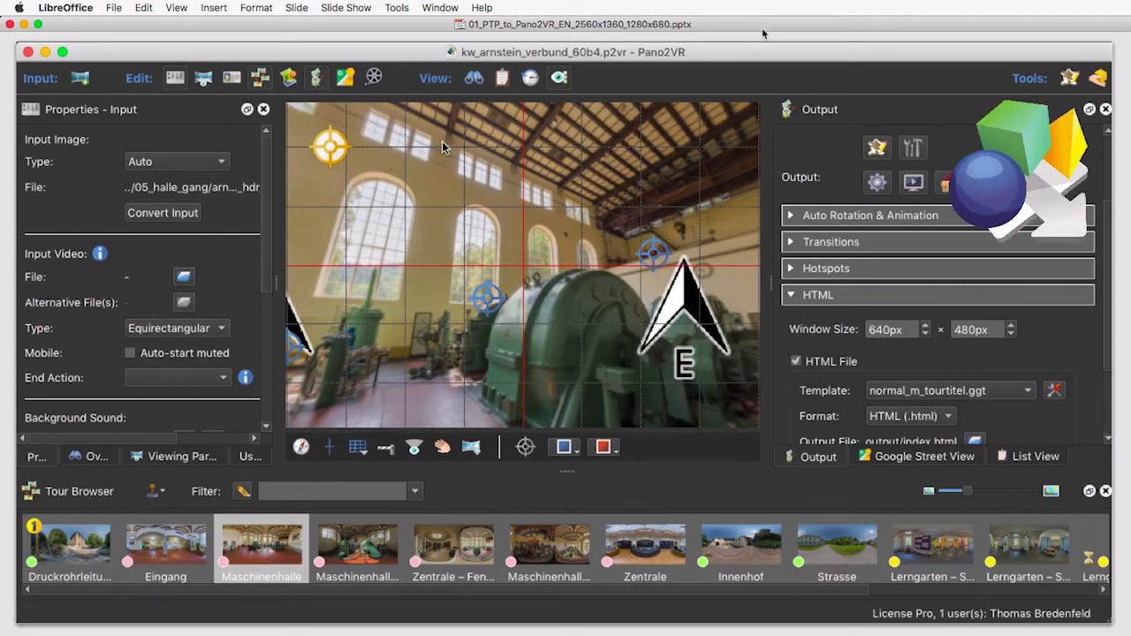
{"action": "key", "text": "Right"}
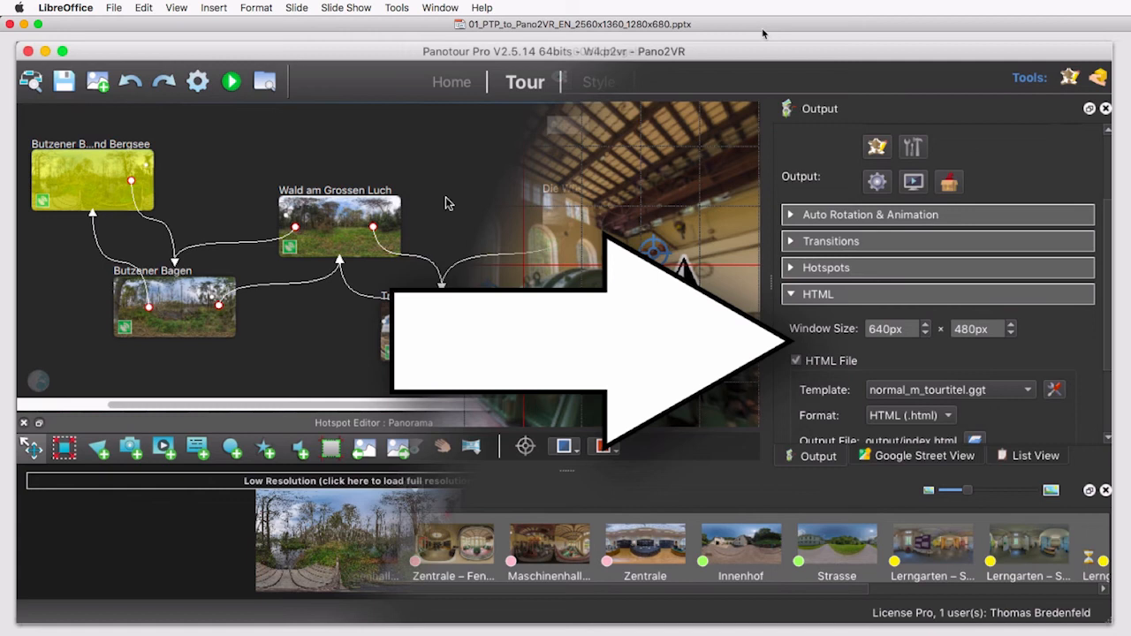
{"action": "key", "text": "Right"}
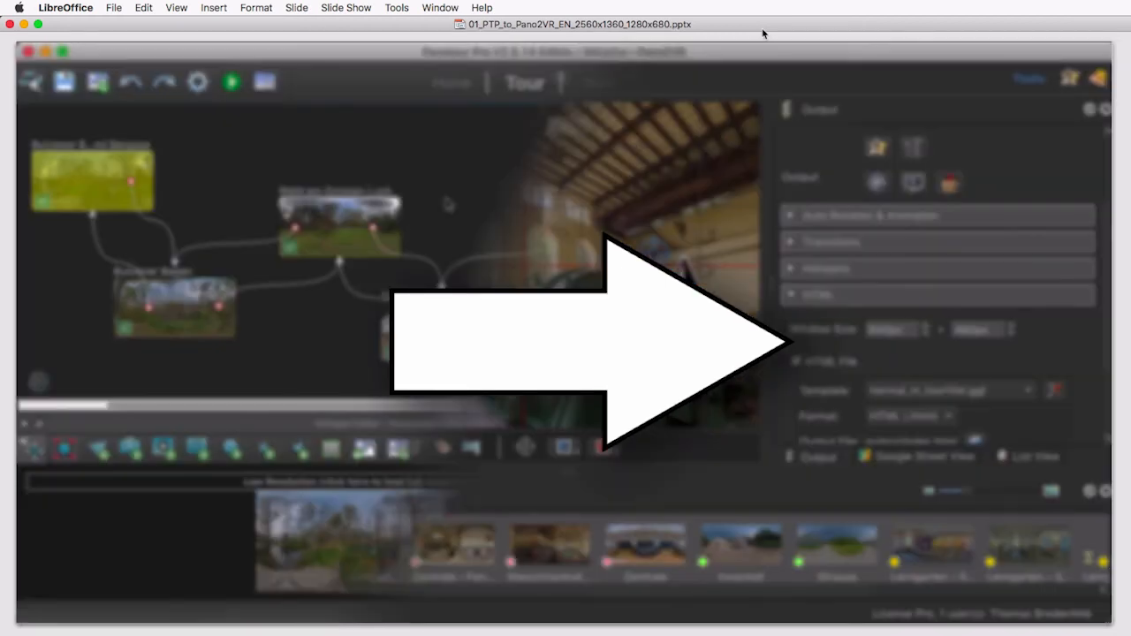
{"action": "key", "text": "Right"}
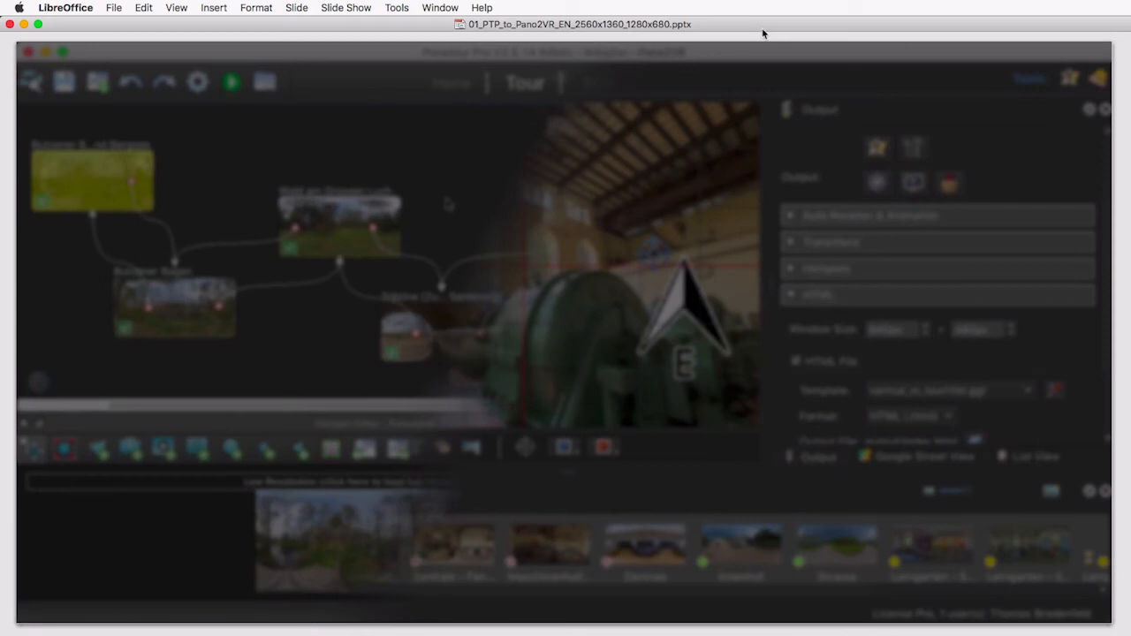
{"action": "key", "text": "Right"}
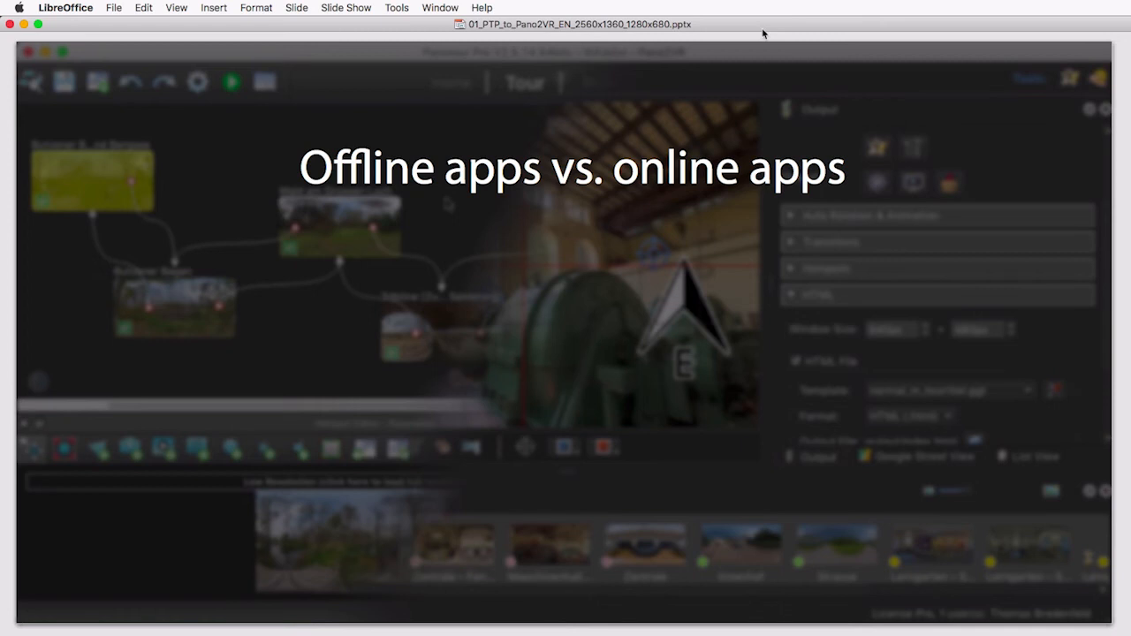
- Reveal the first bullet, Performance, under the offline vs. online heading
{"action": "key", "text": "space"}
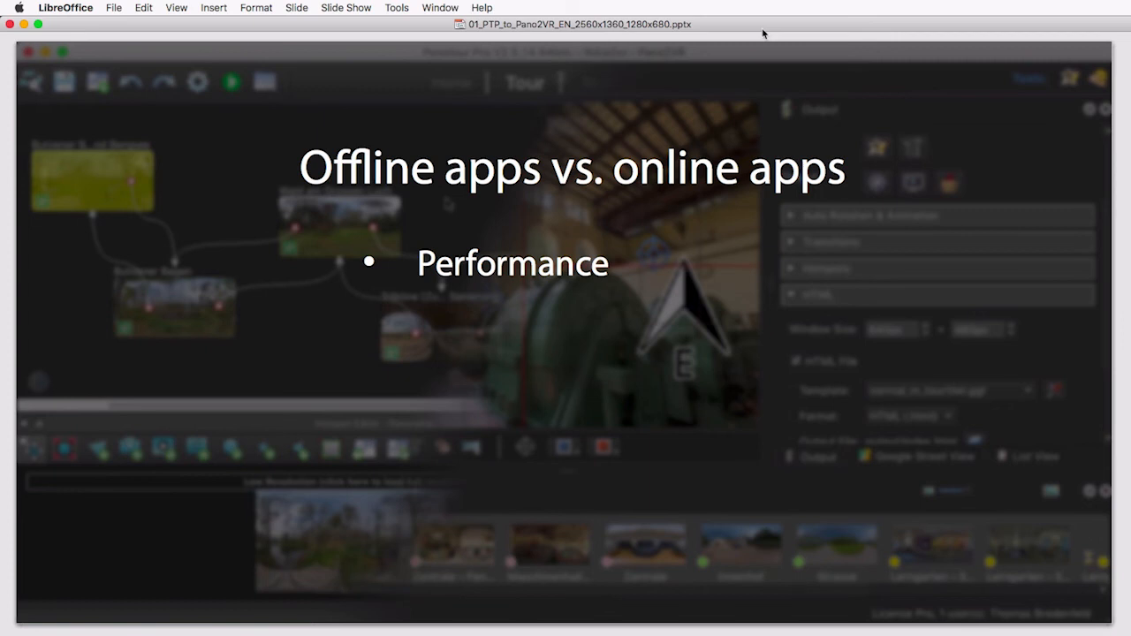
- Reveal the Privacy, Security and Reliability bullets one after another
{"action": "key", "text": "space"}
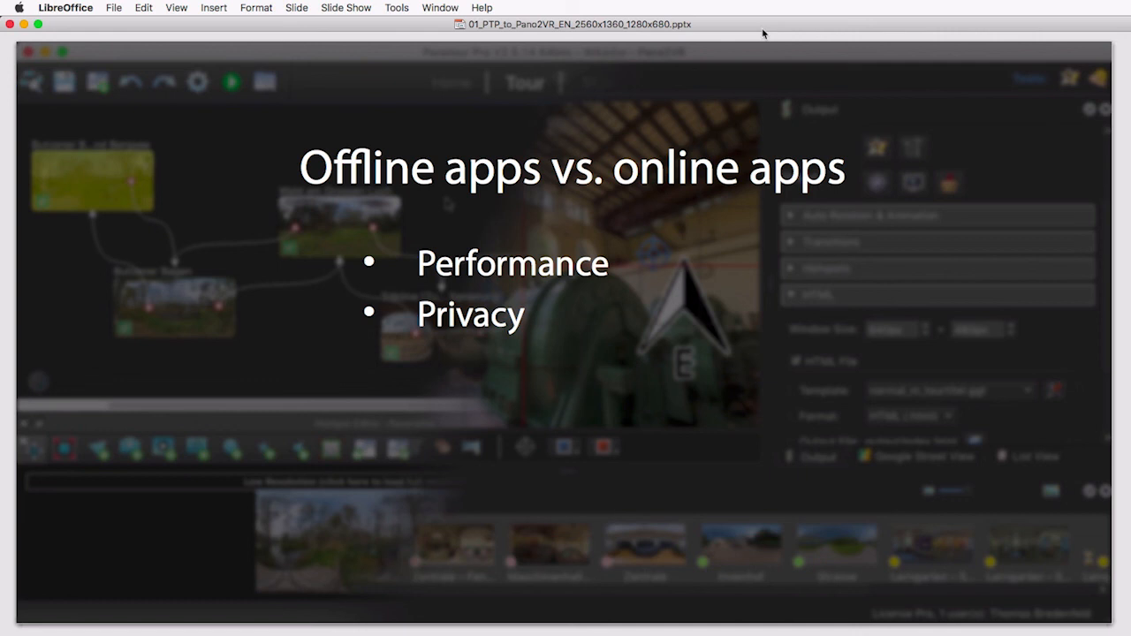
{"action": "key", "text": "space"}
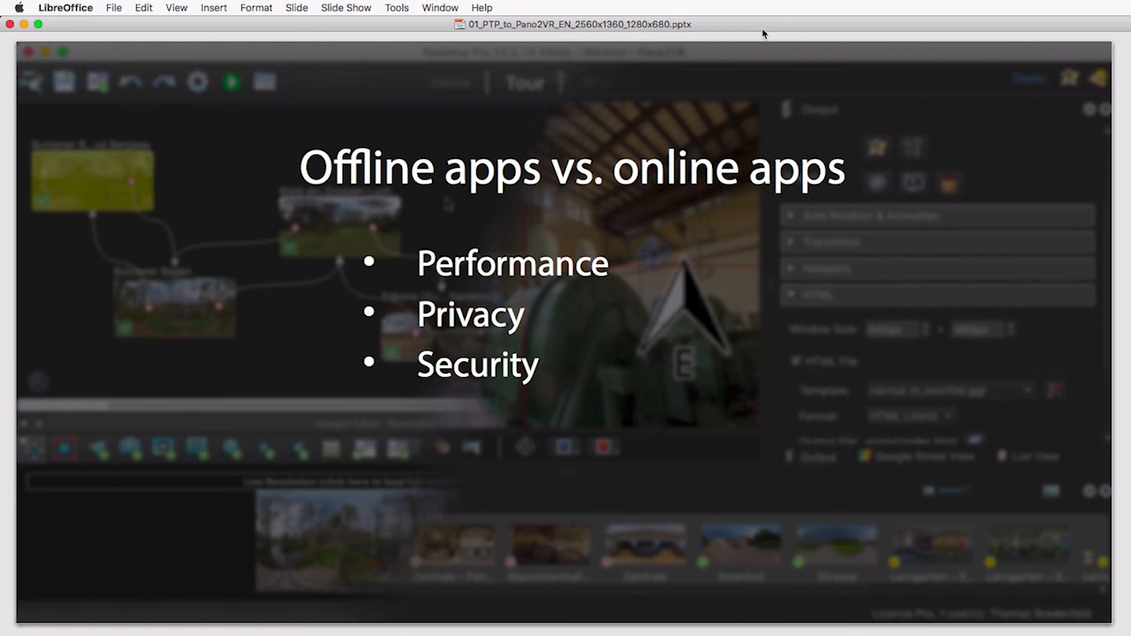
{"action": "key", "text": "space"}
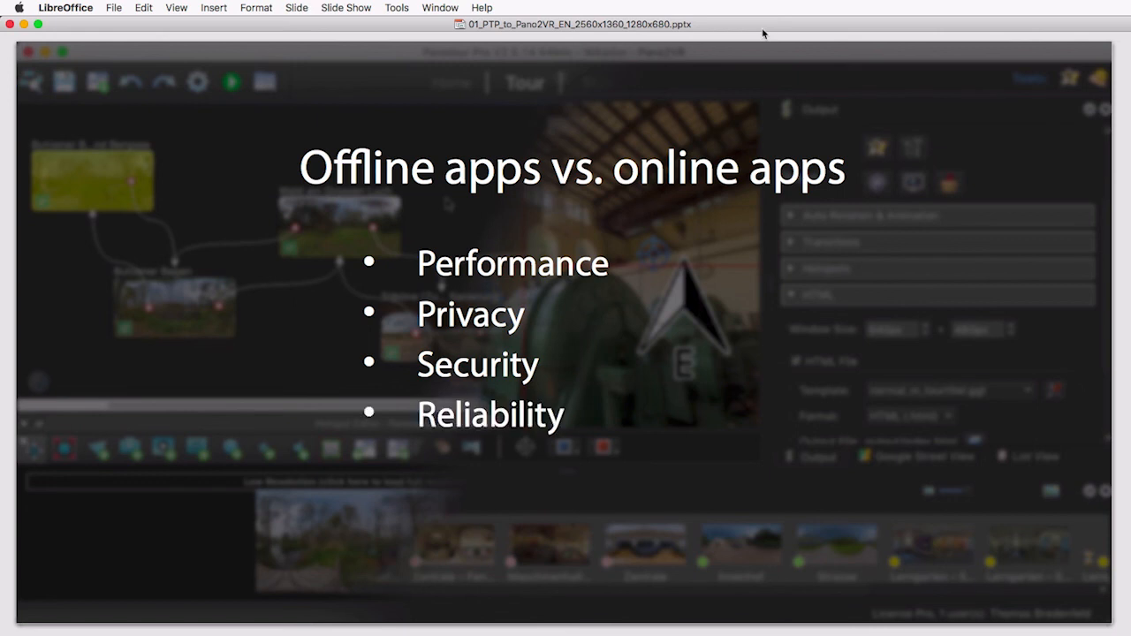